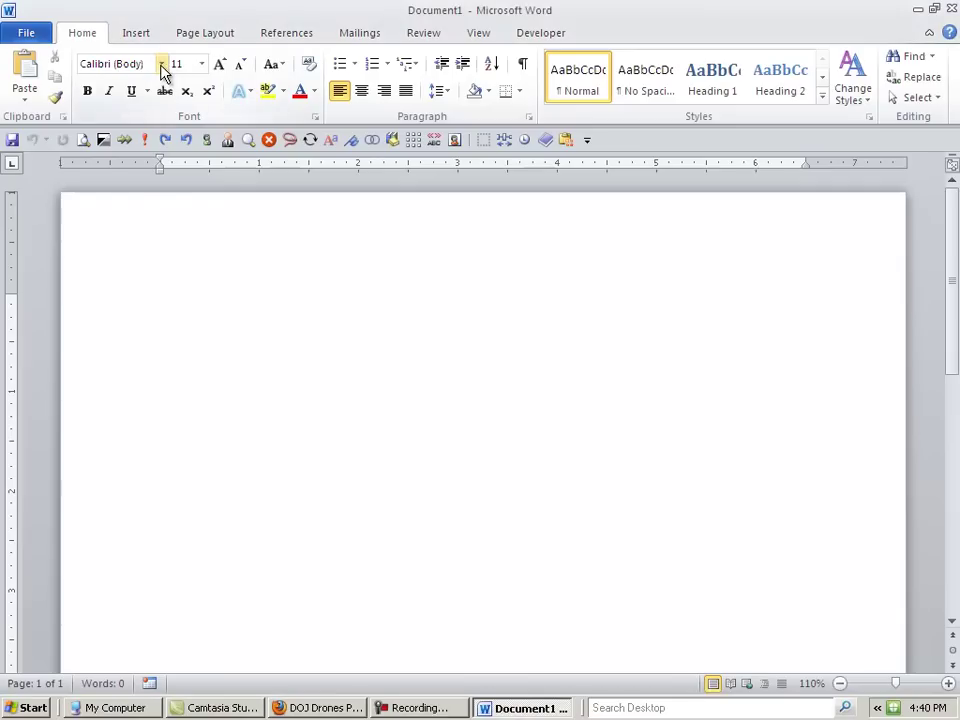
- Set the document font to Times New Roman at size 12
{"action": "left_click", "coordinate": [161, 64]}
{"action": "left_click", "coordinate": [165, 168]}
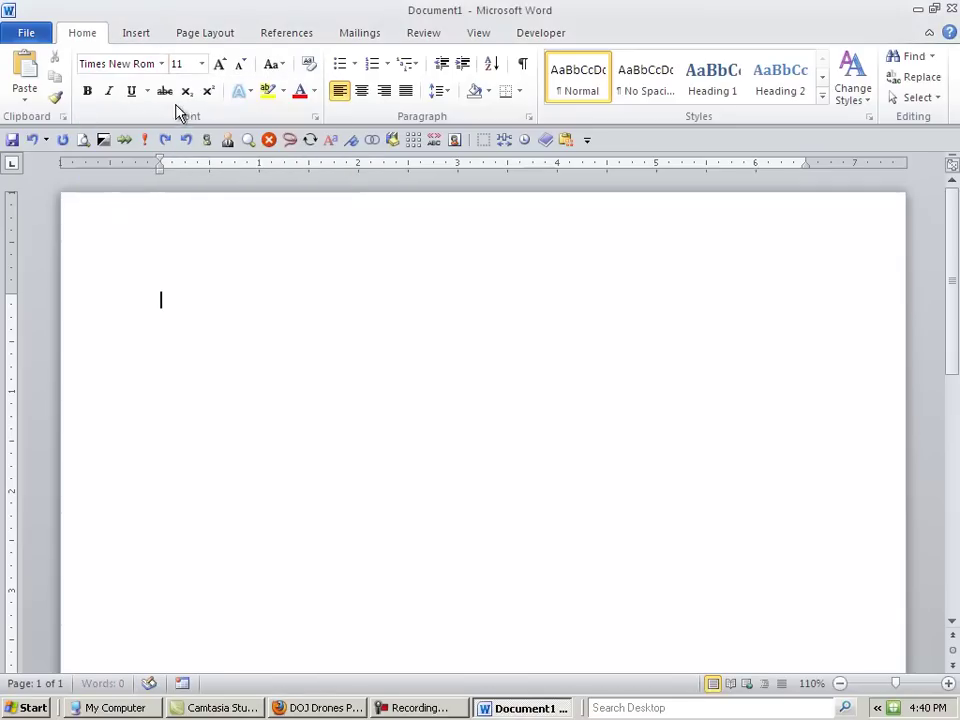
{"action": "left_click", "coordinate": [201, 64]}
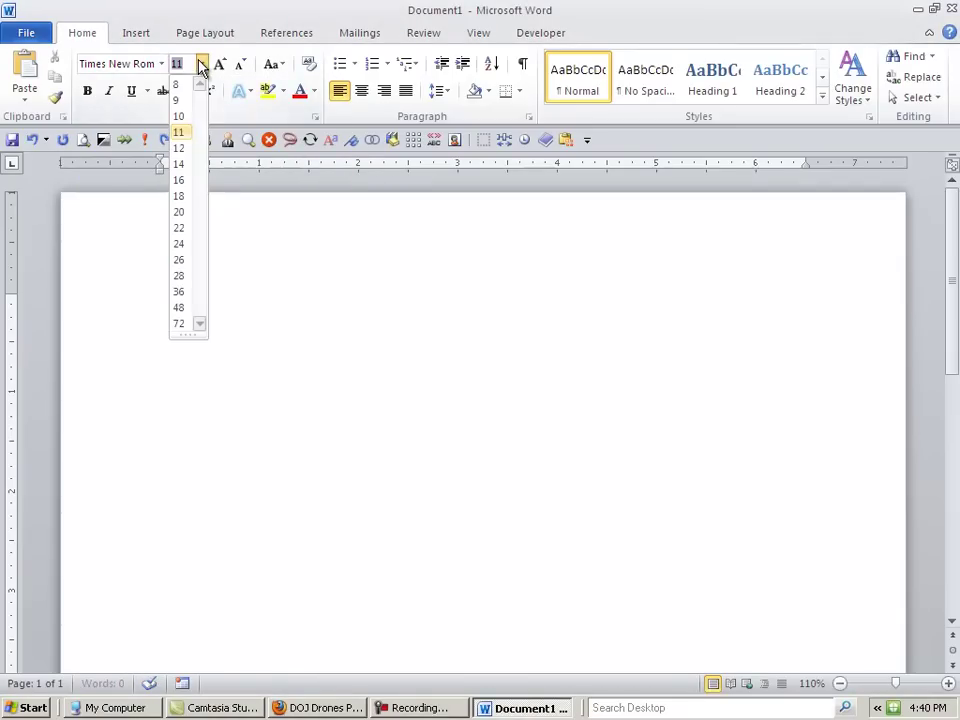
{"action": "left_click", "coordinate": [178, 150]}
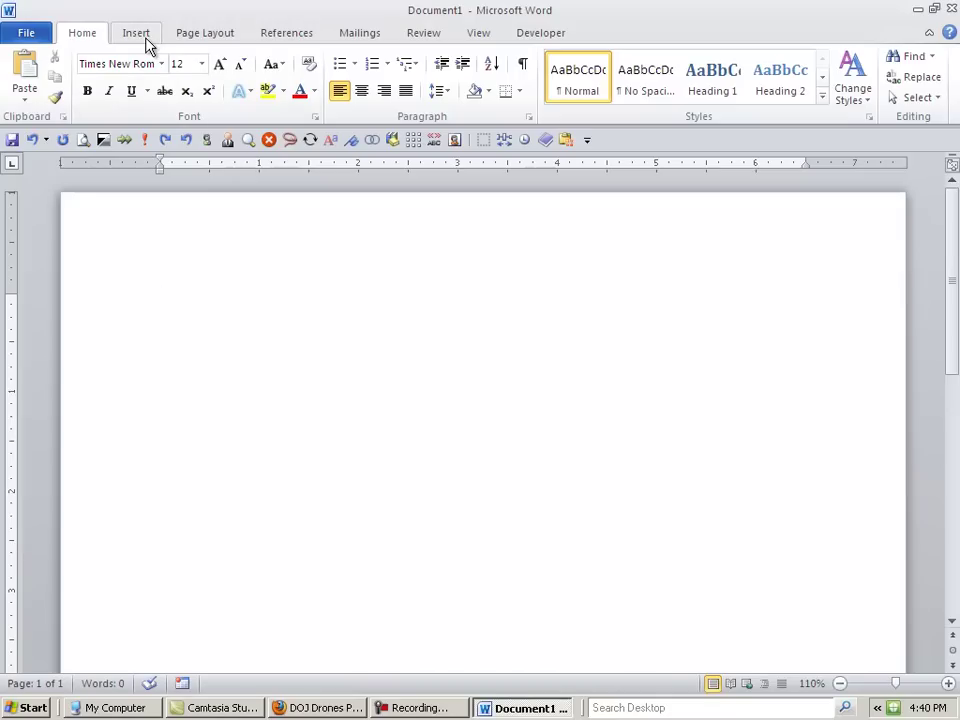
- Apply the Normal margin preset, one inch on every side, then go to the Insert tab
{"action": "left_click", "coordinate": [206, 34]}
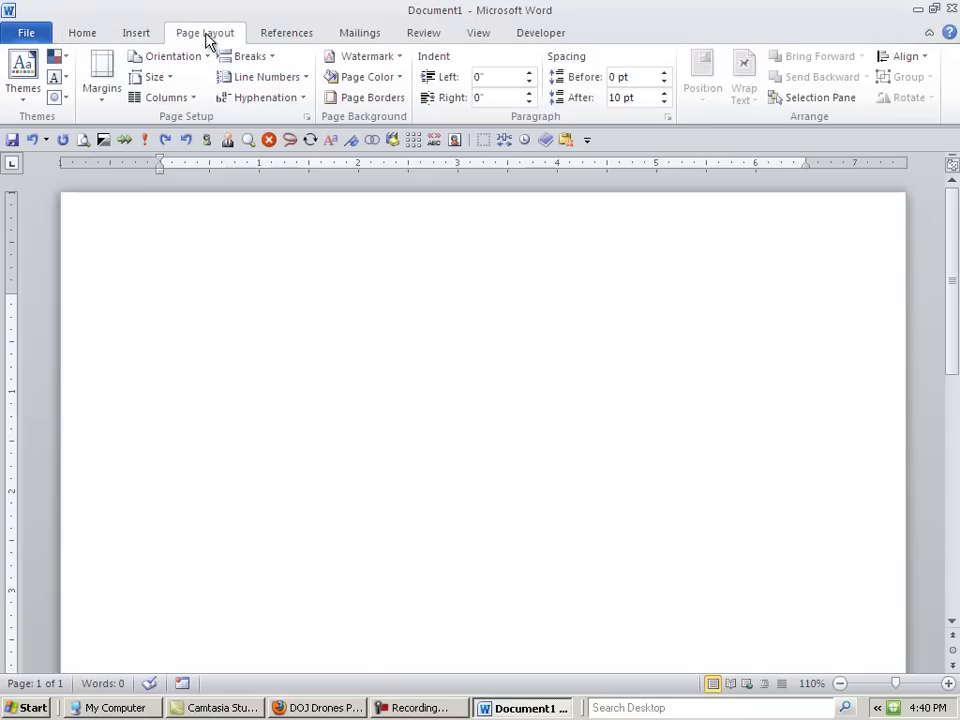
{"action": "left_click", "coordinate": [112, 85]}
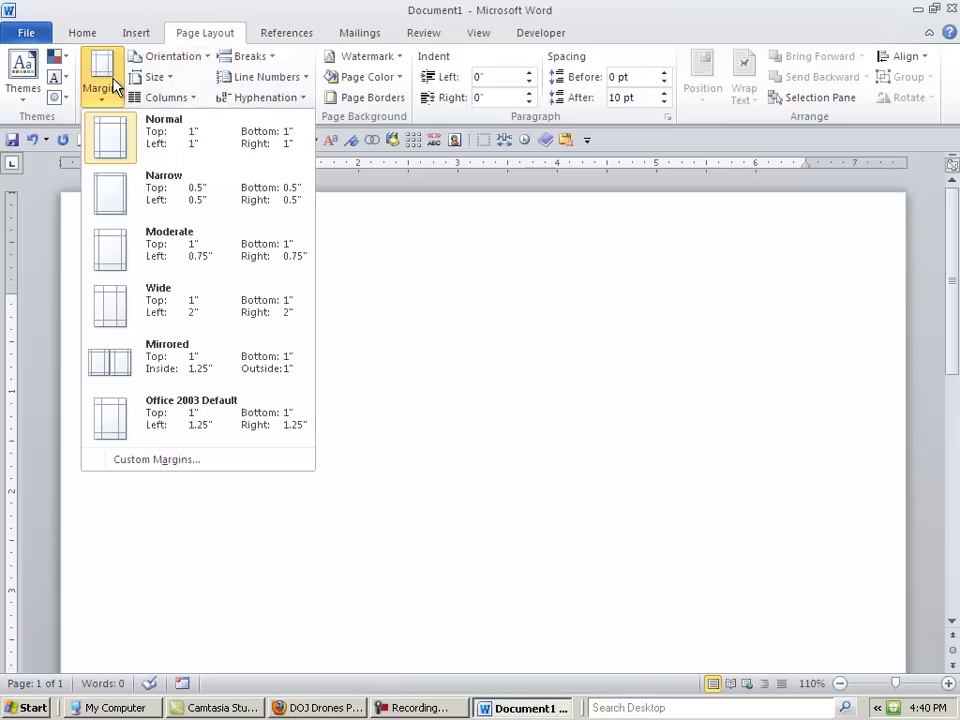
{"action": "left_click", "coordinate": [124, 135]}
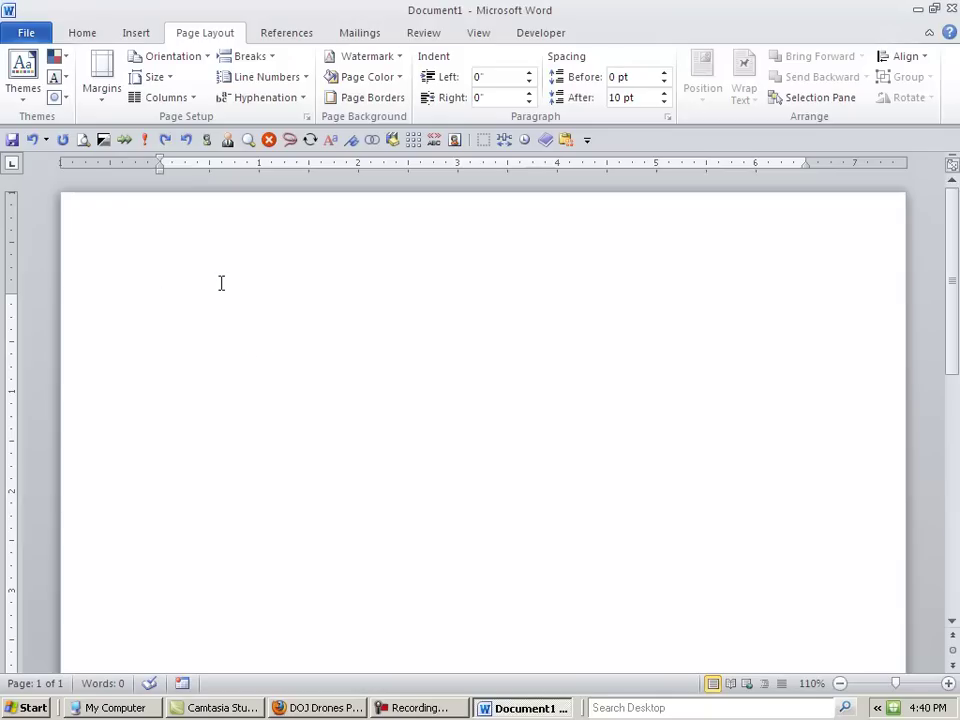
{"action": "left_click", "coordinate": [136, 33]}
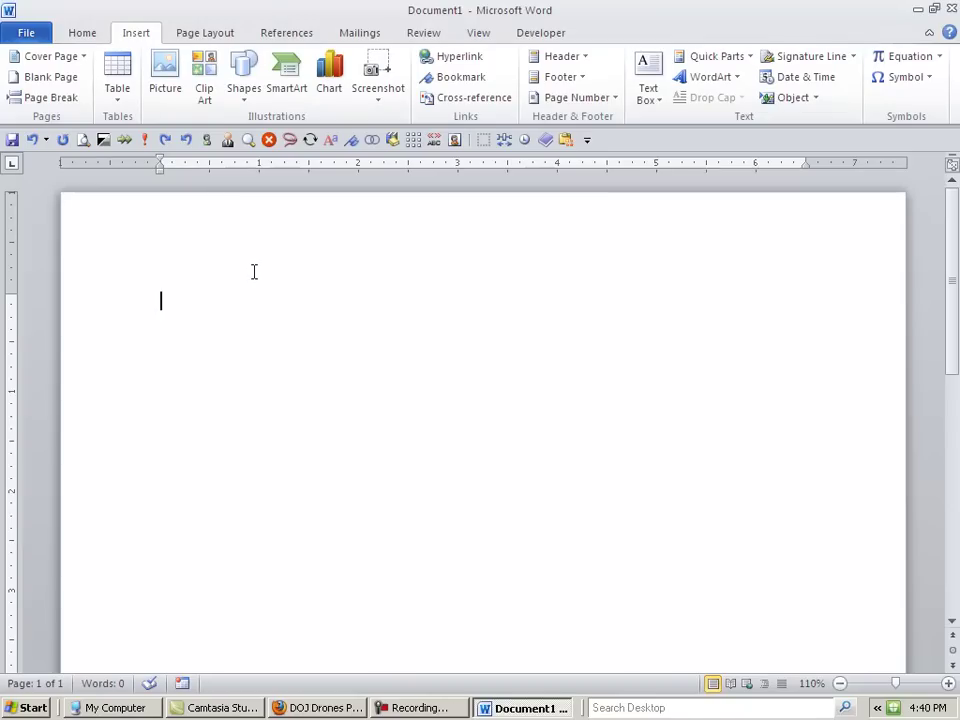
- Insert a Plain Number 3 page number at the top right of the header
{"action": "left_click", "coordinate": [614, 100]}
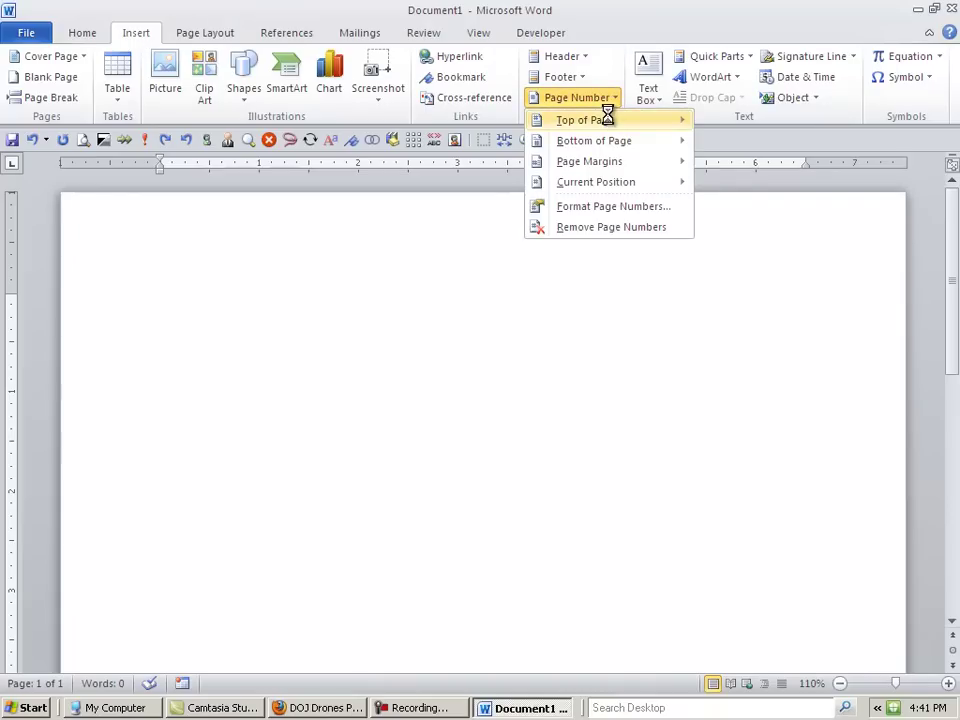
{"action": "mouse_move", "coordinate": [581, 128]}
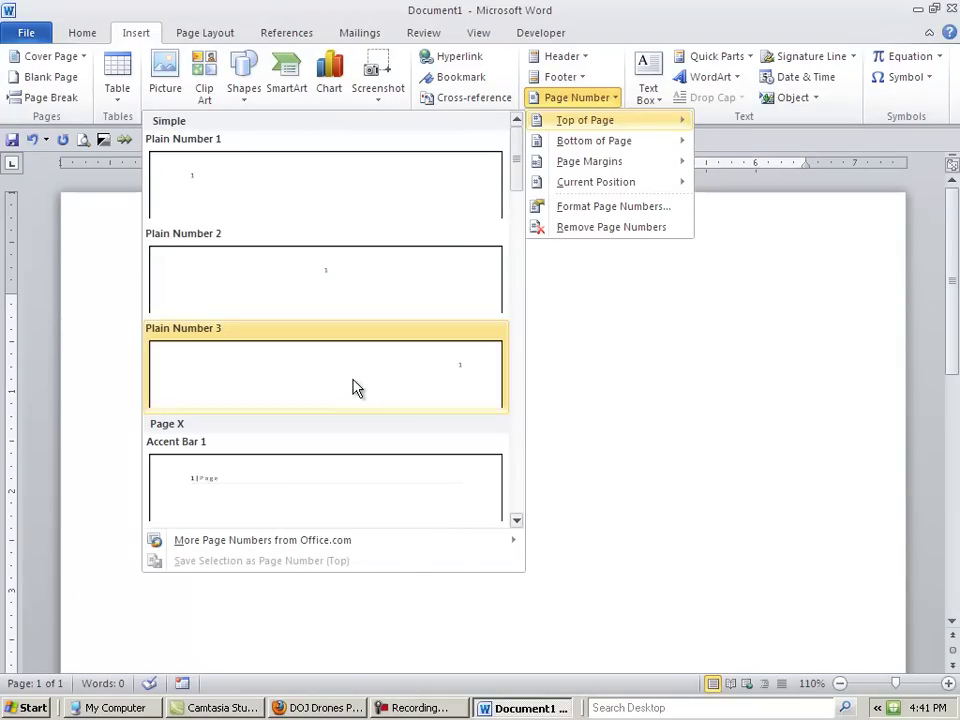
{"action": "left_click", "coordinate": [357, 389]}
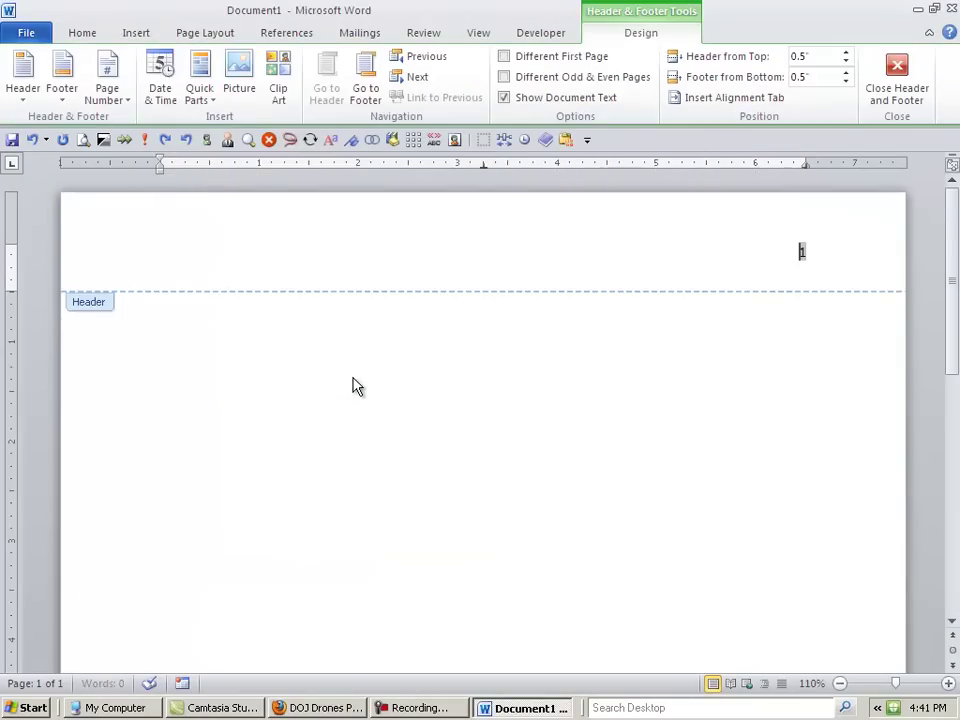
{"action": "left_click", "coordinate": [82, 33]}
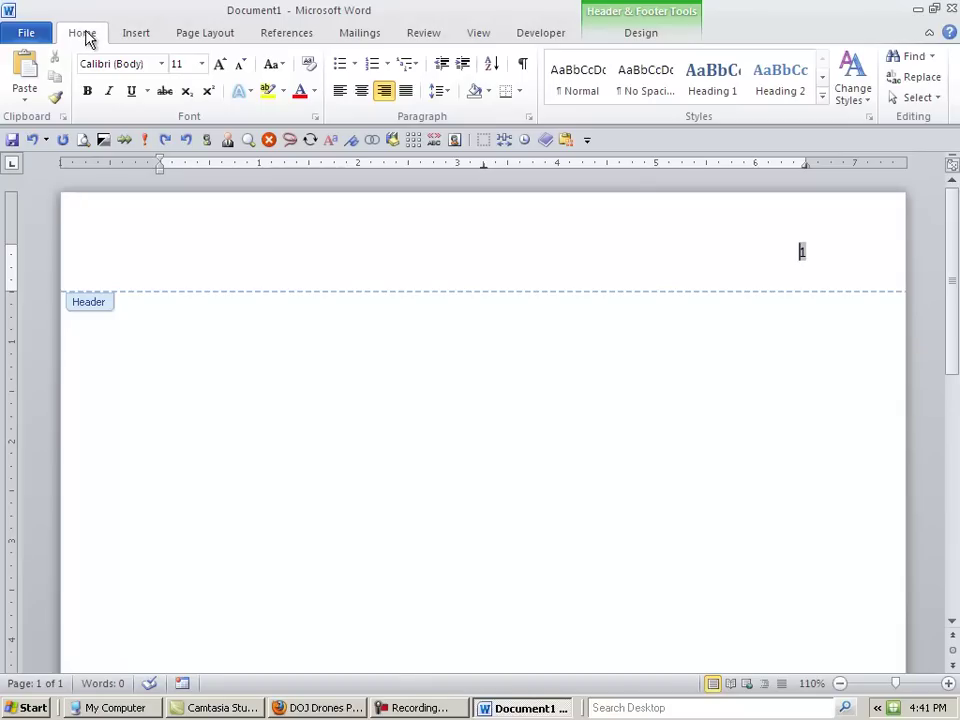
- Make the header 'Last name 1' in Times New Roman 12, then close the header
{"action": "type", "text": "Last name"}
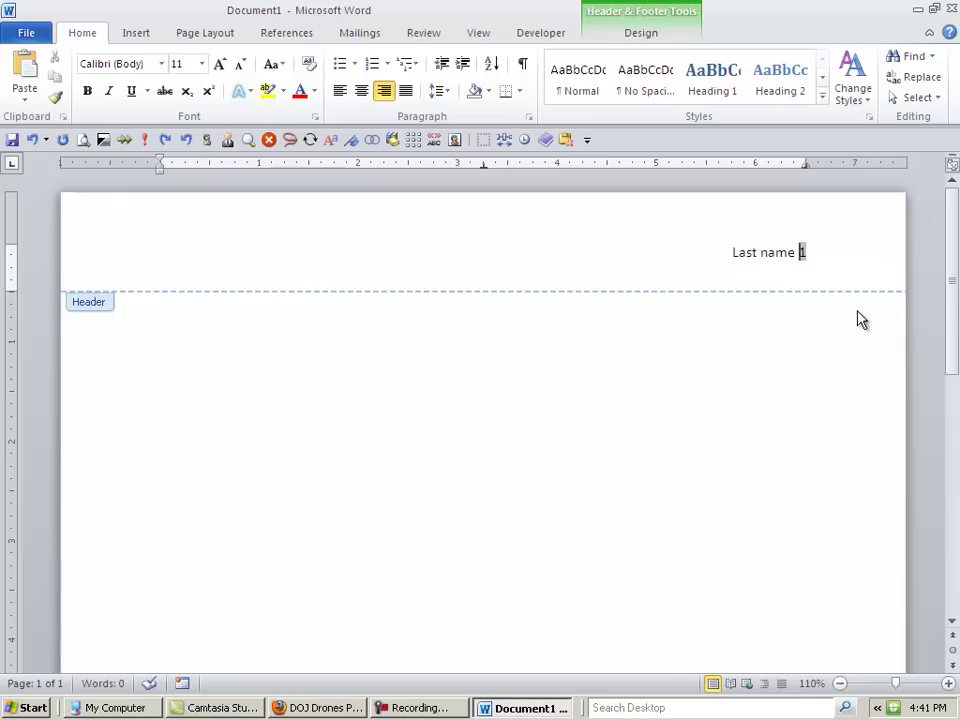
{"action": "left_click_drag", "start_coordinate": [733, 252], "coordinate": [821, 252]}
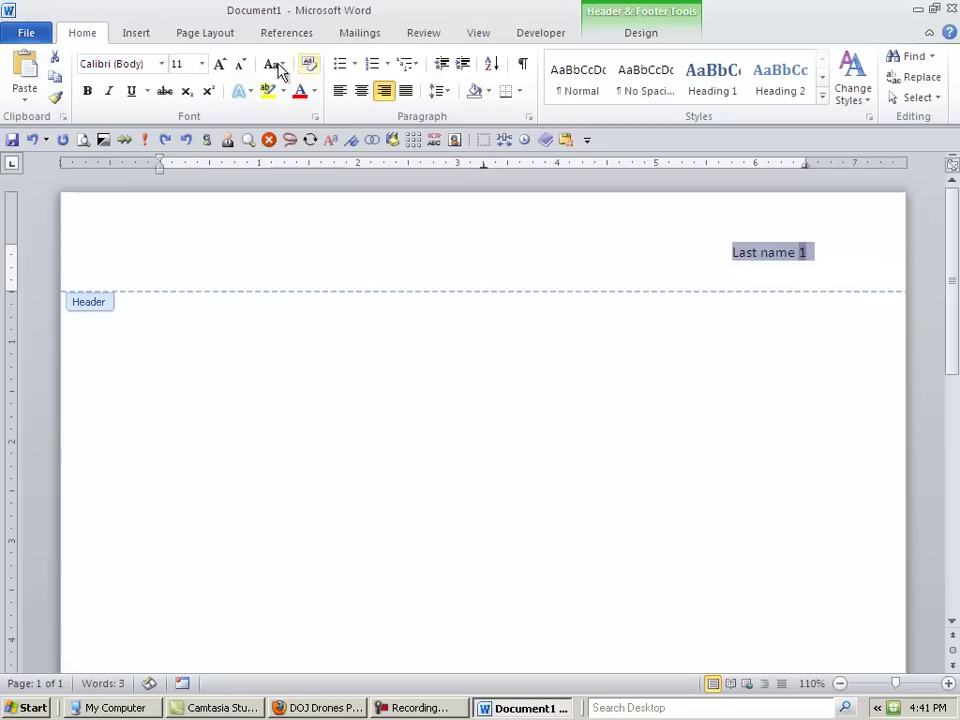
{"action": "left_click", "coordinate": [161, 64]}
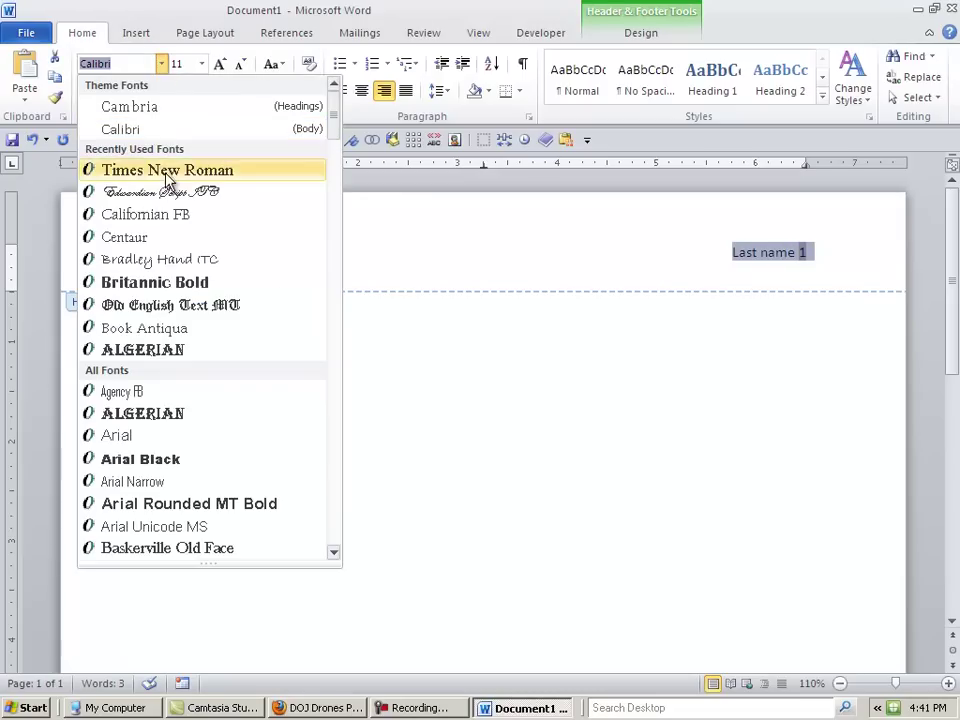
{"action": "left_click", "coordinate": [100, 167]}
{"action": "left_click", "coordinate": [202, 64]}
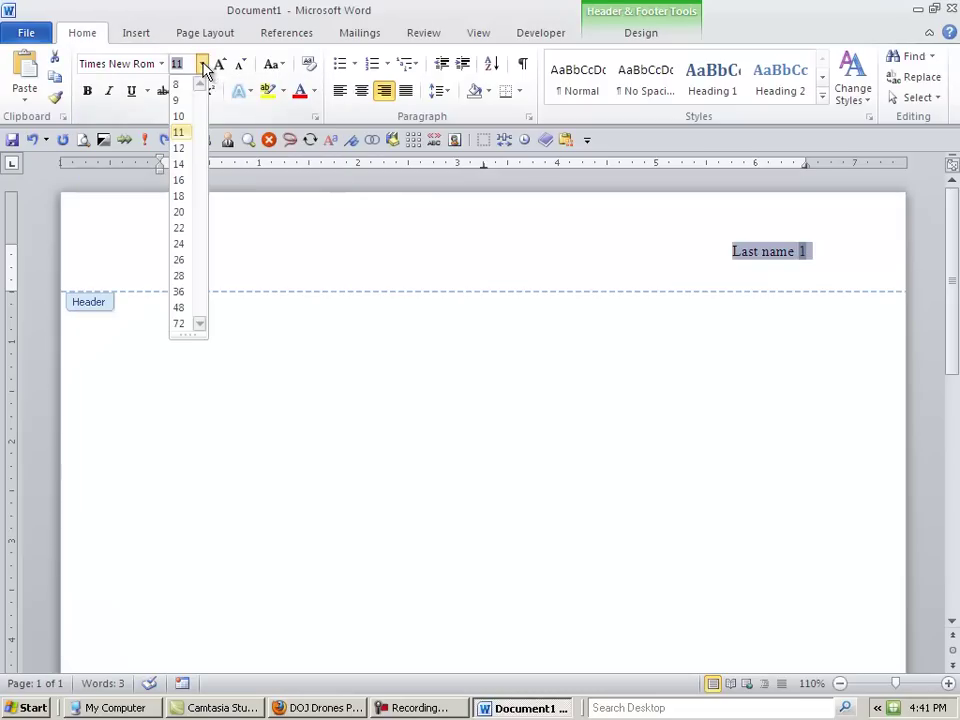
{"action": "left_click", "coordinate": [179, 150]}
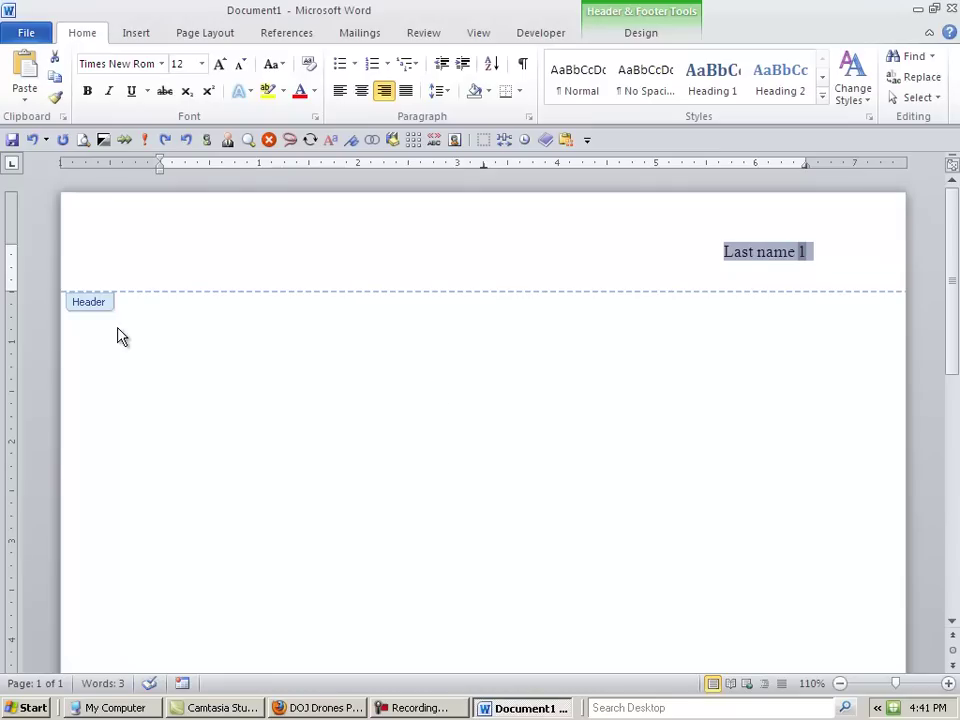
{"action": "double_click", "coordinate": [200, 371]}
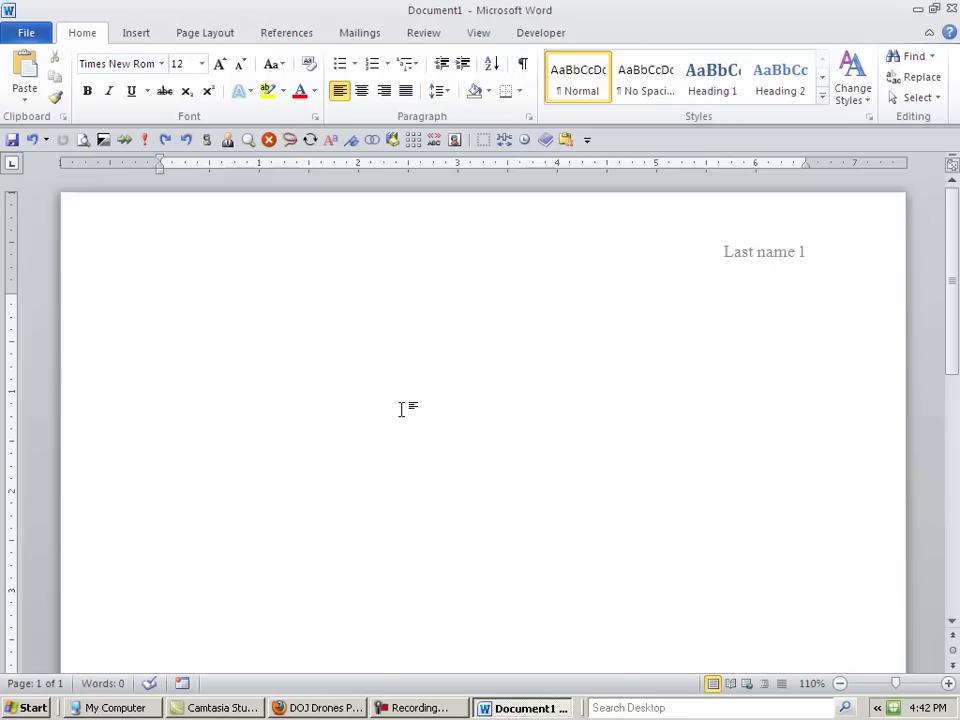
- Switch to 2.0 line spacing and type 'First Name Last Name' with the instructor's name
{"action": "left_click", "coordinate": [450, 96]}
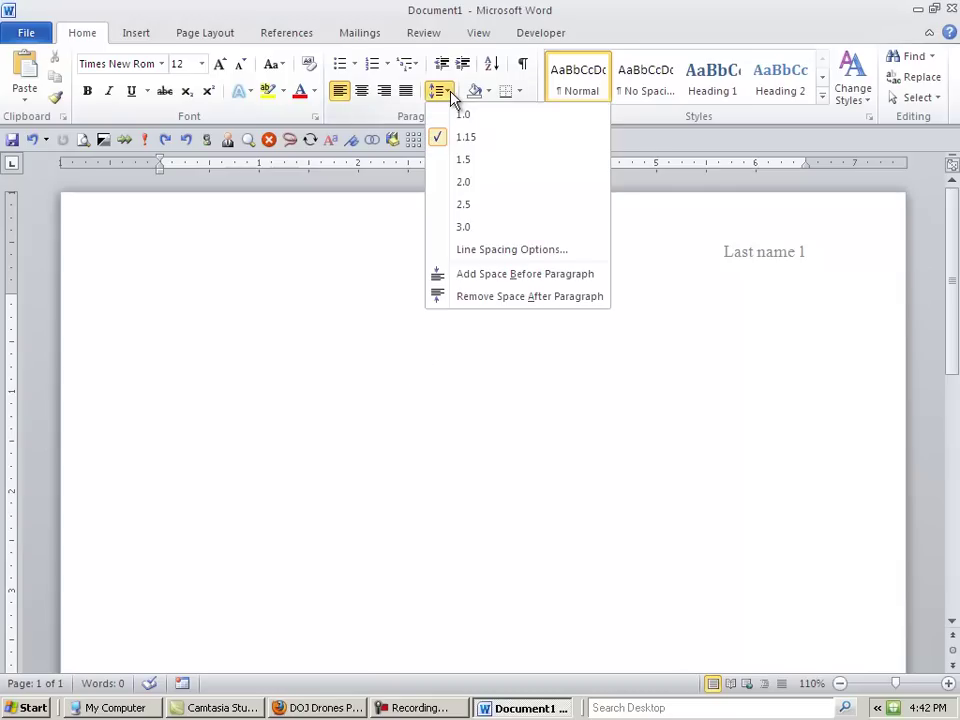
{"action": "left_click", "coordinate": [458, 182]}
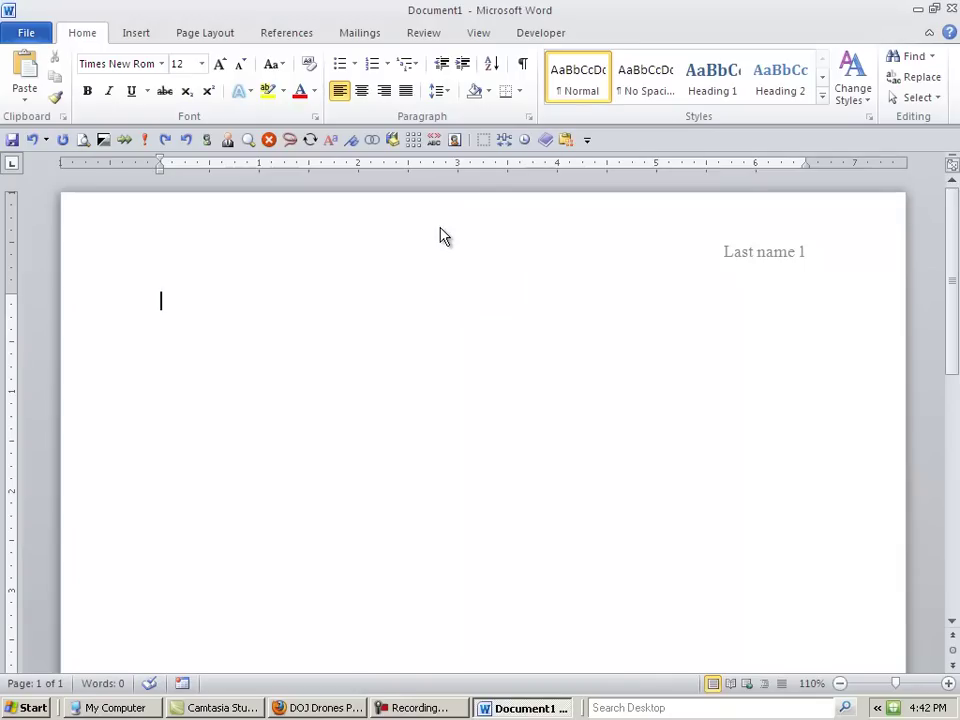
{"action": "type", "text": "First Name Last"}
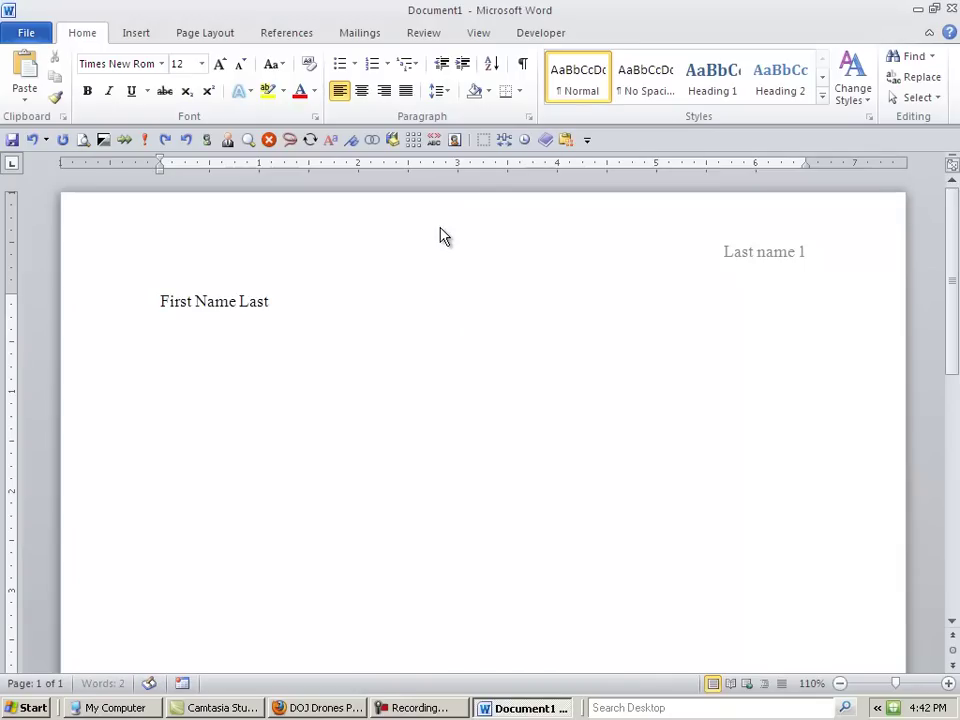
{"action": "type", "text": " Name "}
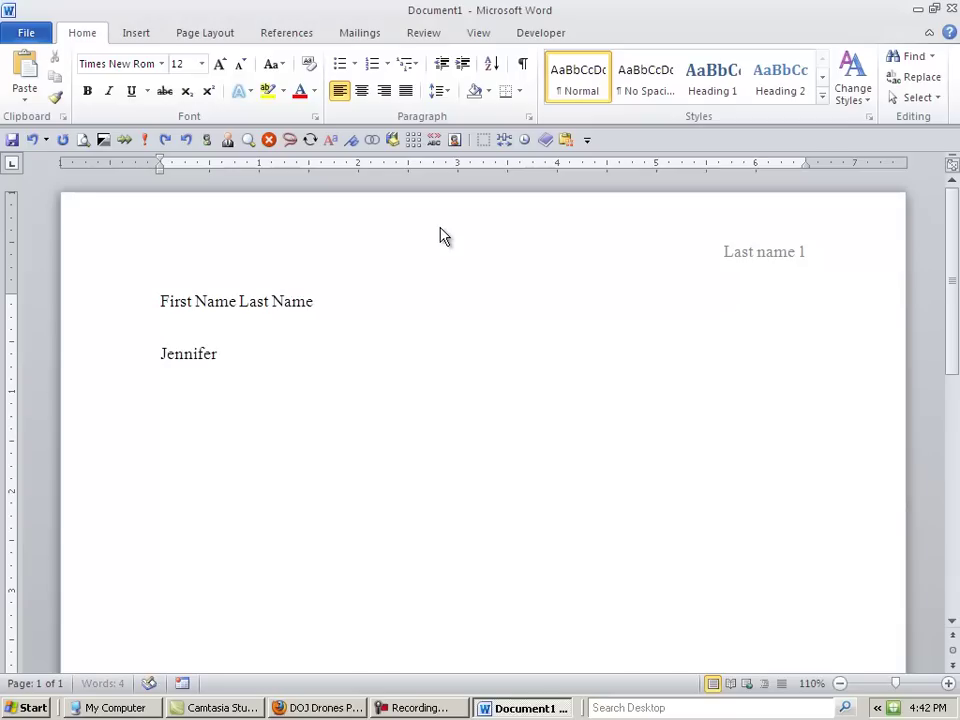
{"action": "key", "text": "Return"}
- Add the 'English 1101' and 'Due Date' heading lines
{"action": "type", "text": "Englihs"}
{"action": "key", "text": "BackSpace"}
{"action": "key", "text": "BackSpace"}
{"action": "type", "text": "sh 1101"}
{"action": "key", "text": "Return"}
{"action": "type", "text": "Due Date"}
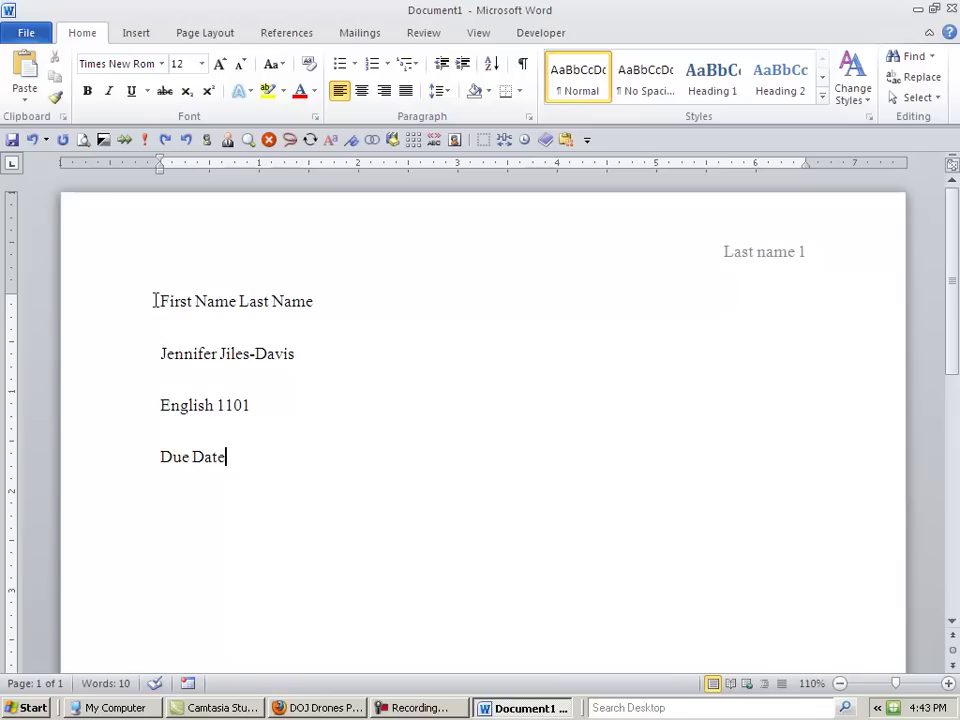
- Set Spacing After to 0 pt for the four heading lines in the Paragraph dialog
{"action": "left_click_drag", "start_coordinate": [153, 301], "coordinate": [291, 520]}
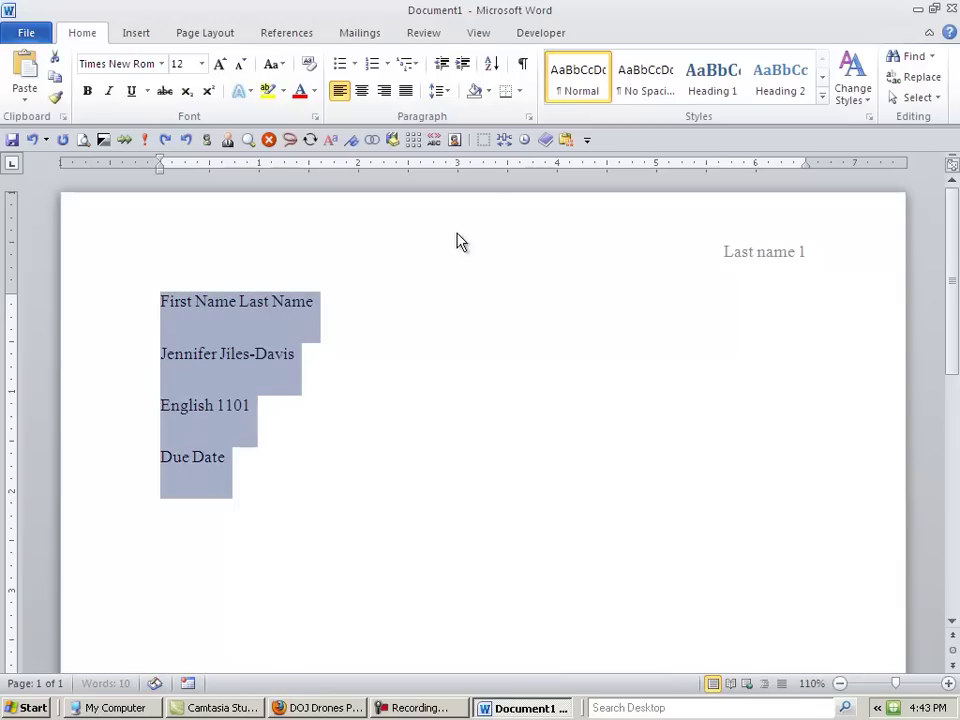
{"action": "left_click", "coordinate": [530, 120]}
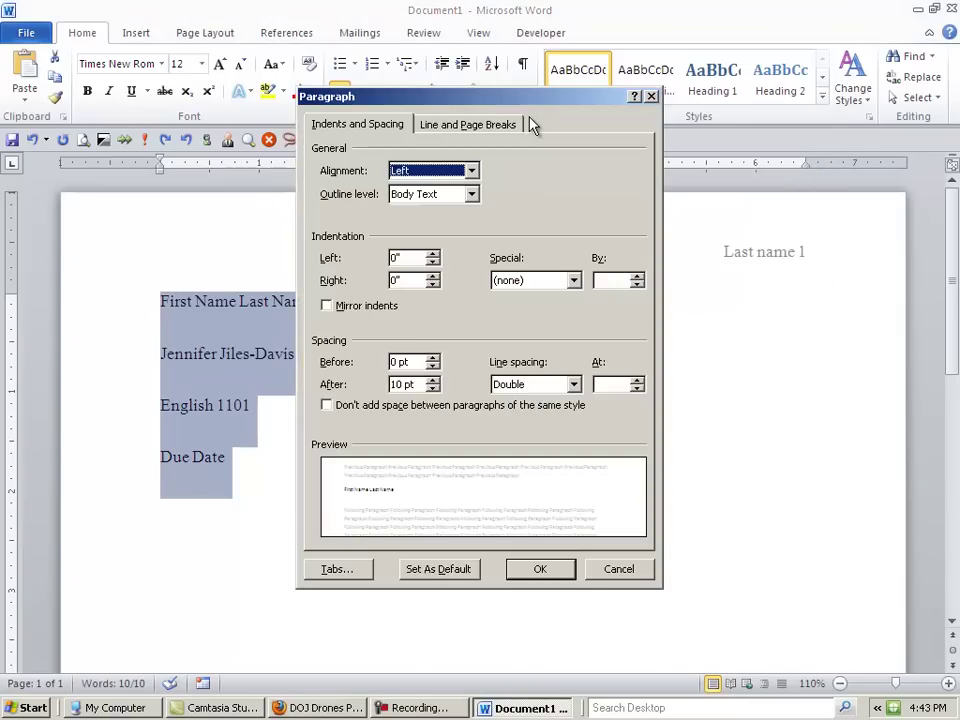
{"action": "left_click_drag", "start_coordinate": [474, 101], "coordinate": [533, 88]}
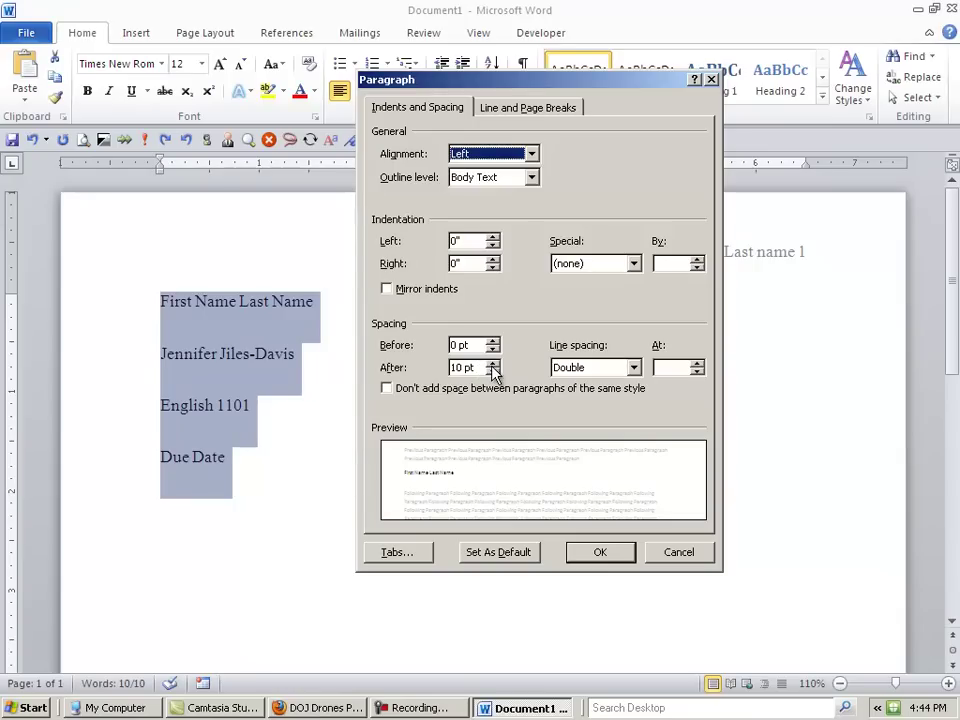
{"action": "left_click", "coordinate": [492, 371]}
{"action": "left_click", "coordinate": [492, 371]}
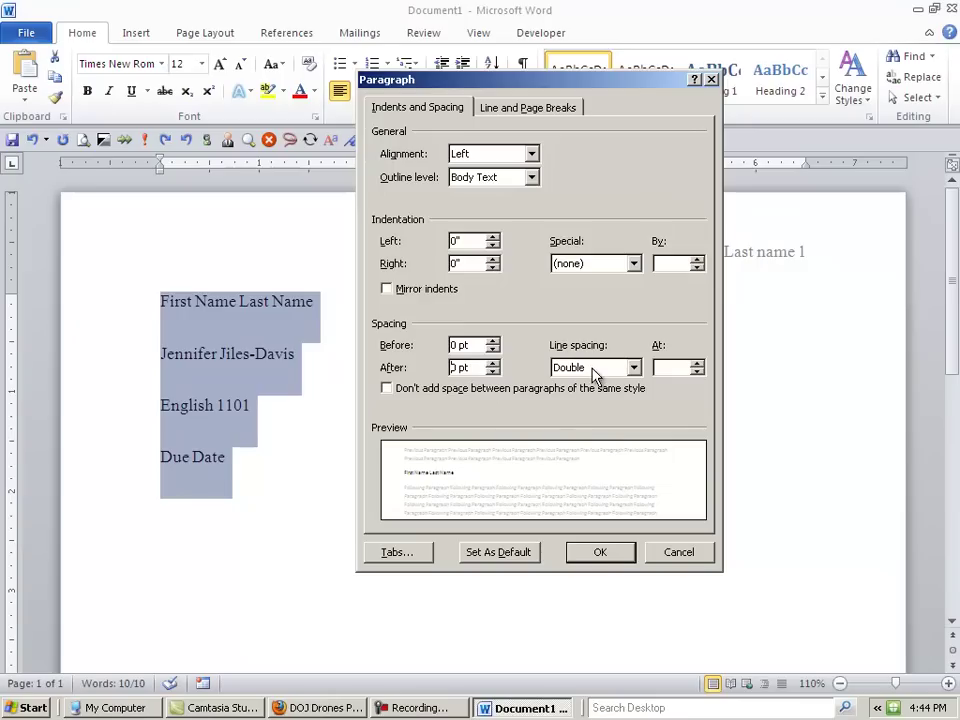
{"action": "left_click", "coordinate": [600, 556]}
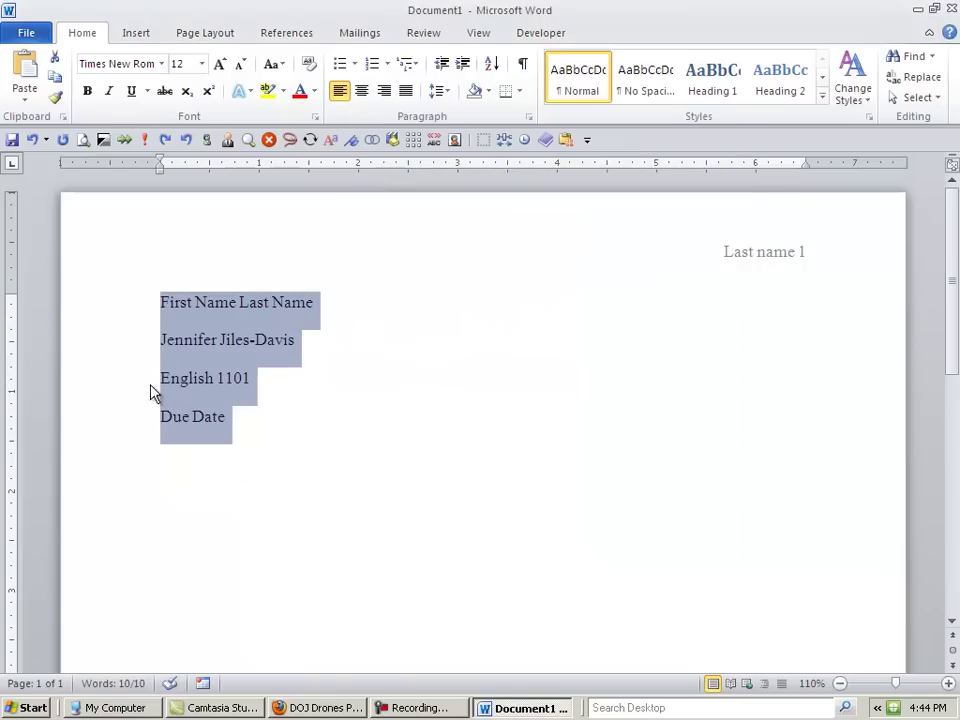
- Add a centered line reading 'Title' after Due Date and start a new paragraph below it
{"action": "left_click", "coordinate": [276, 435]}
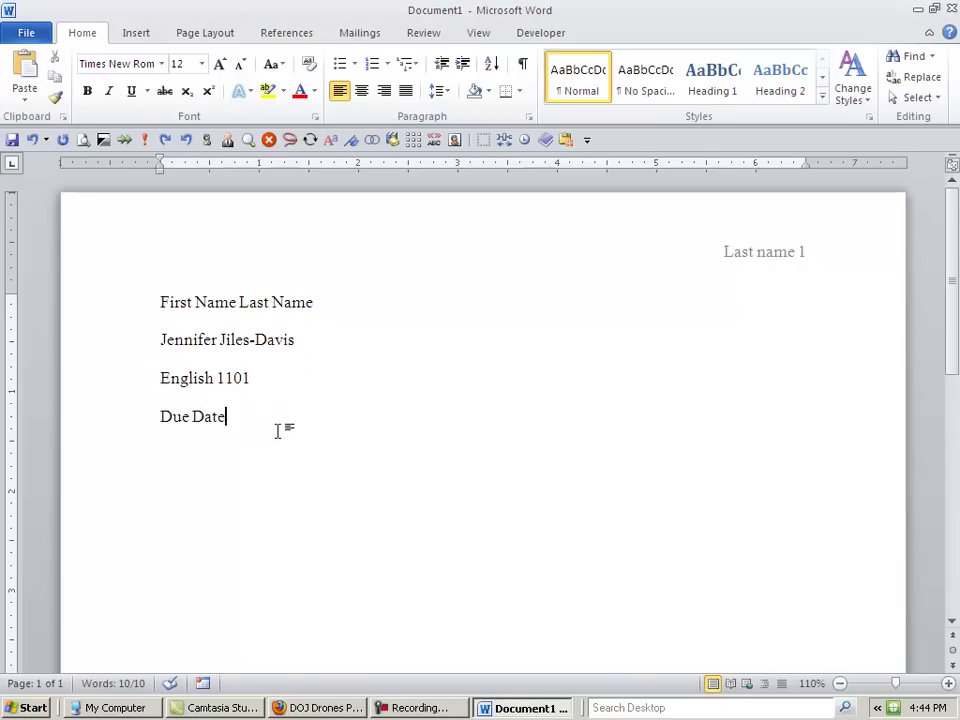
{"action": "key", "text": "Return"}
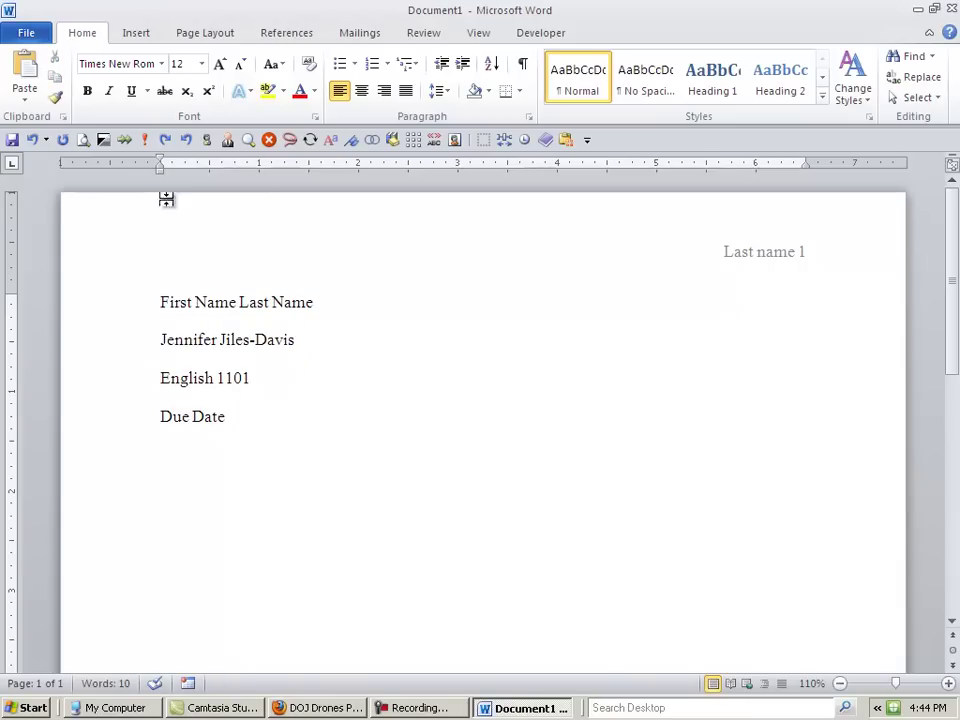
{"action": "left_click", "coordinate": [362, 93]}
{"action": "type", "text": "Title"}
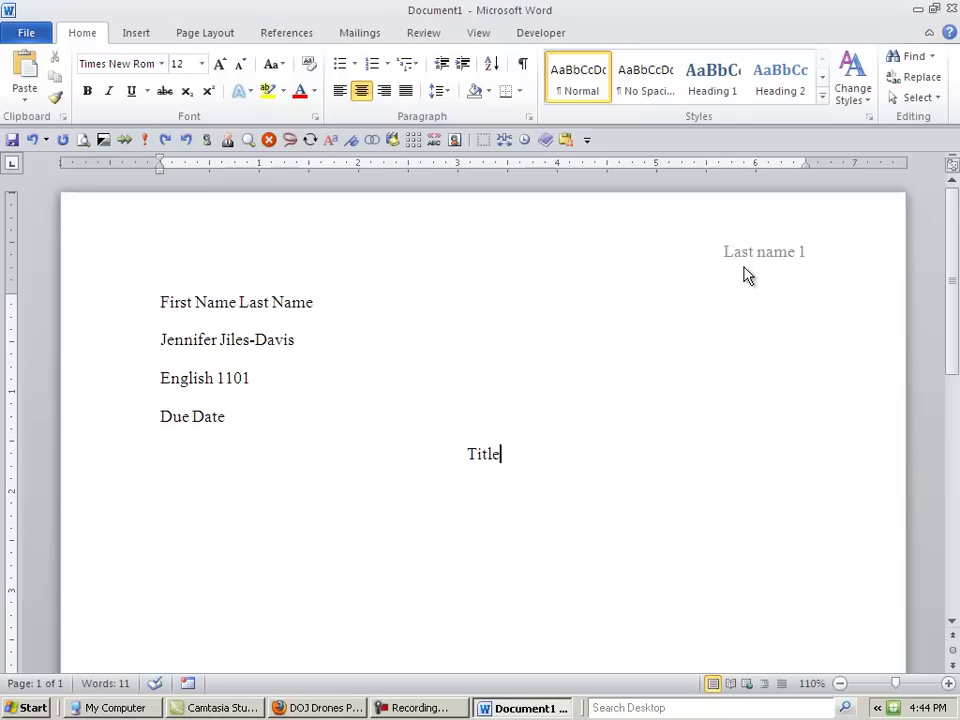
{"action": "key", "text": "Return"}
- Left-align the empty line below the title, then switch to the recording program
{"action": "left_click", "coordinate": [340, 92]}
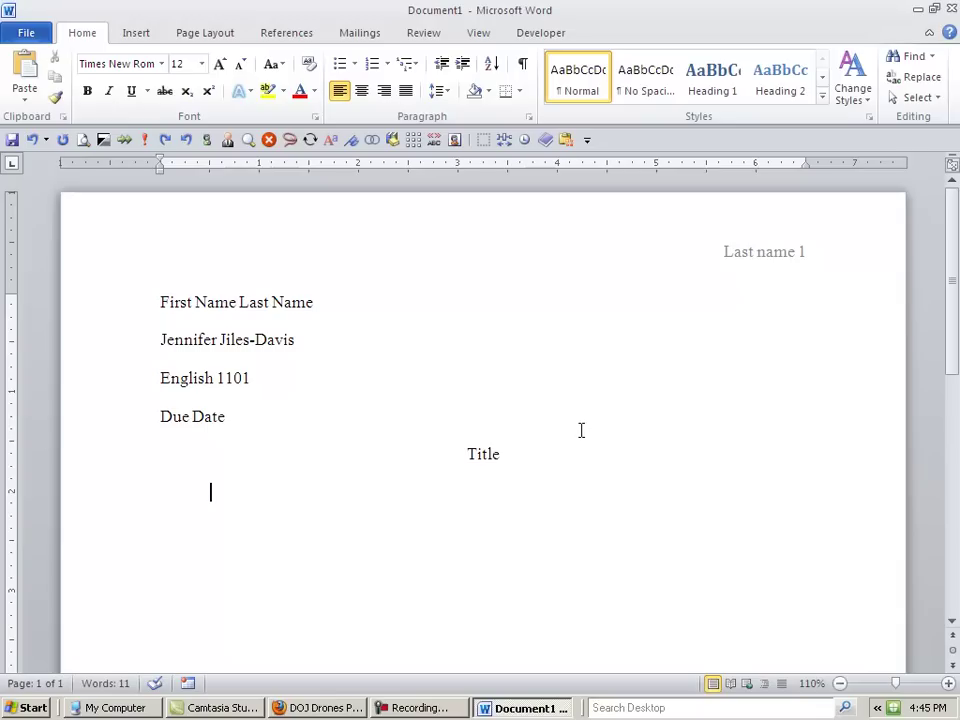
{"action": "left_click", "coordinate": [418, 707]}
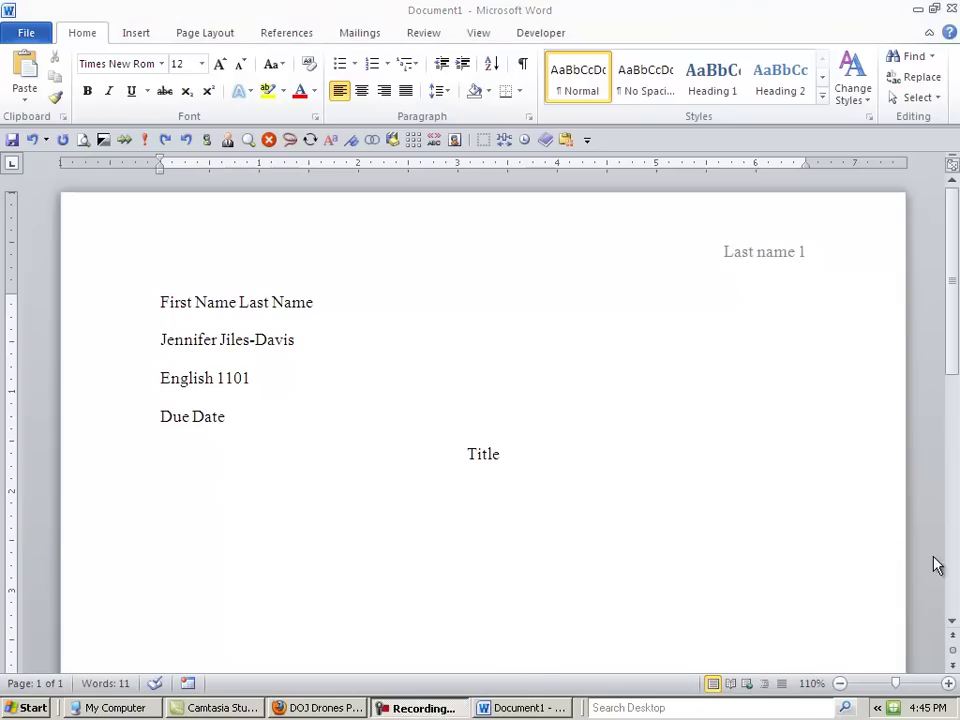